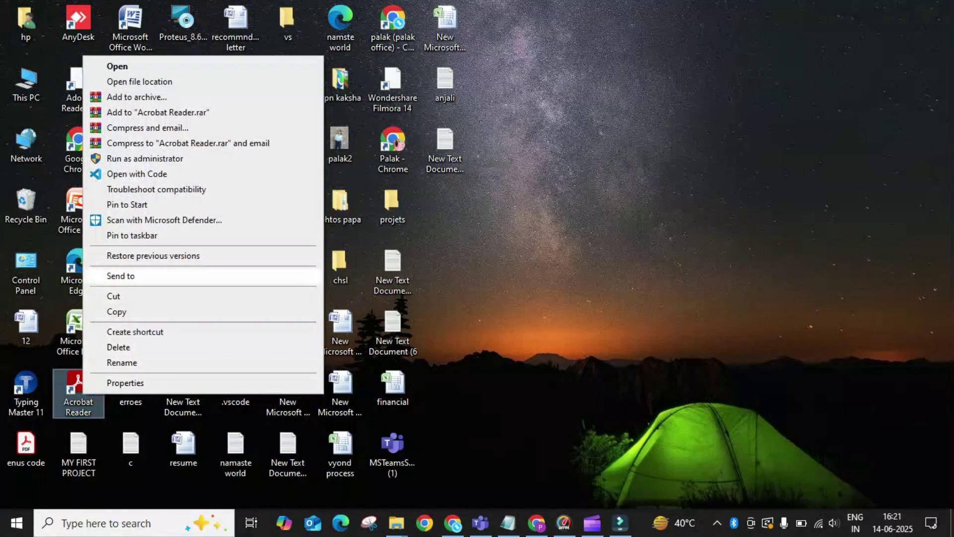
Start Acrobat Reader as administrator from its shortcut's context menu
click(183, 158)
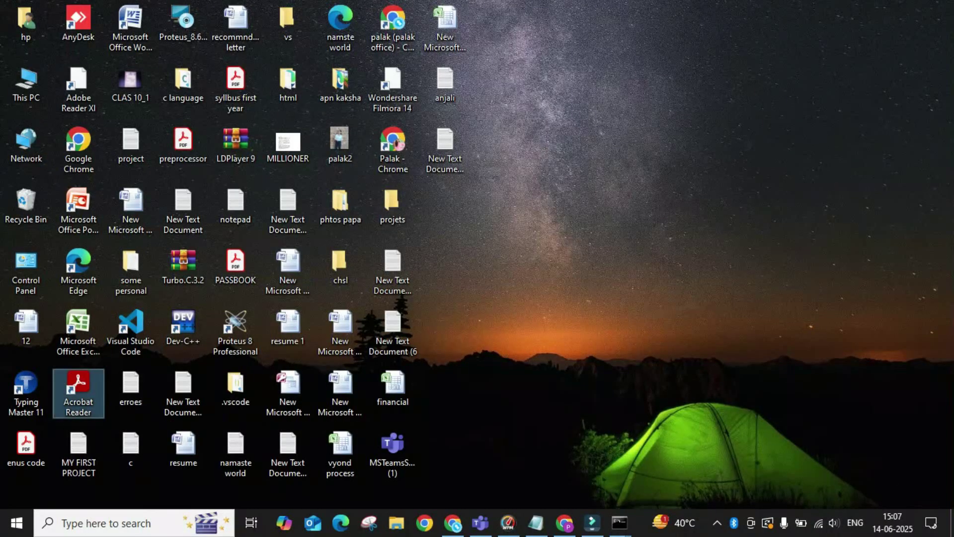
Turn on Windows 8 compatibility mode in the Acrobat Reader shortcut's properties and apply
right_click(77, 397)
click(105, 379)
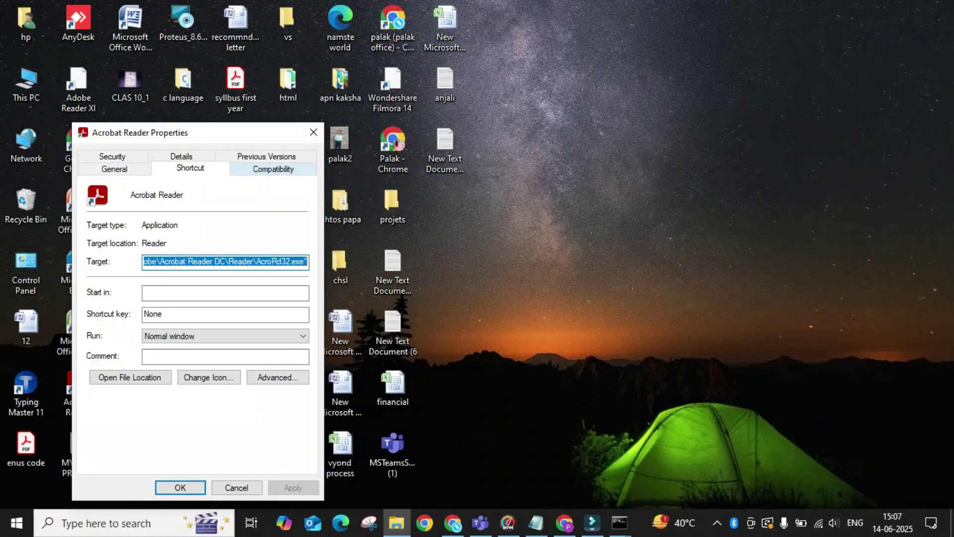
click(273, 168)
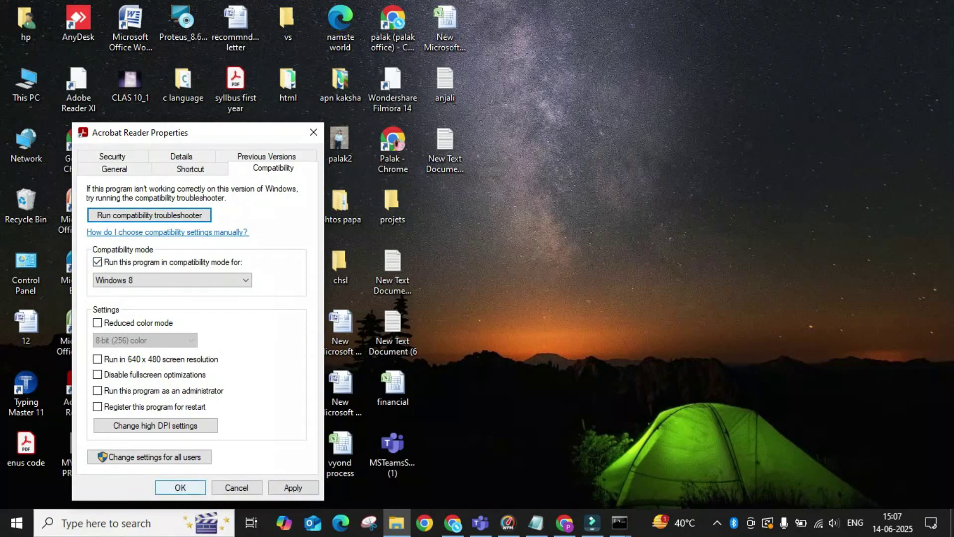
key(Return)
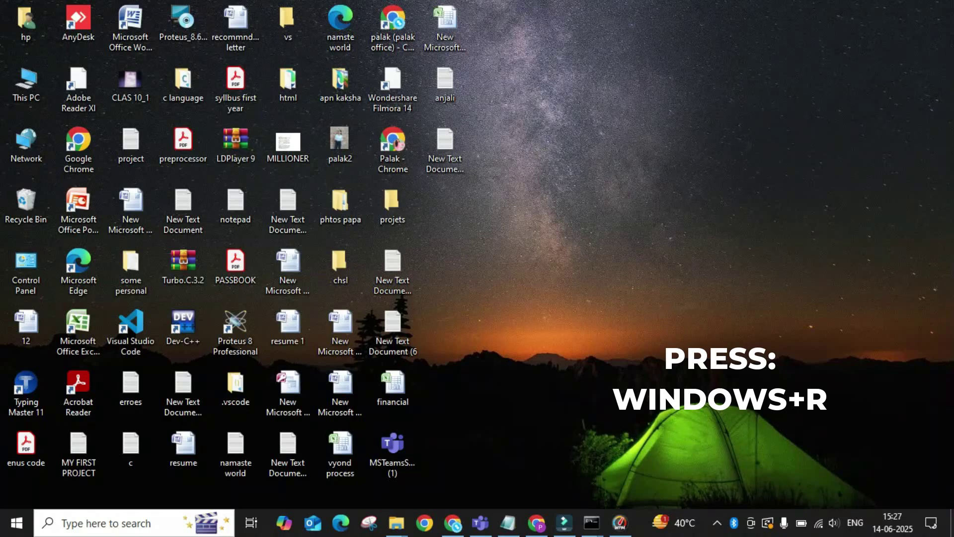
Through intl.cpl, change the system locale to English (United States)
key(super+r)
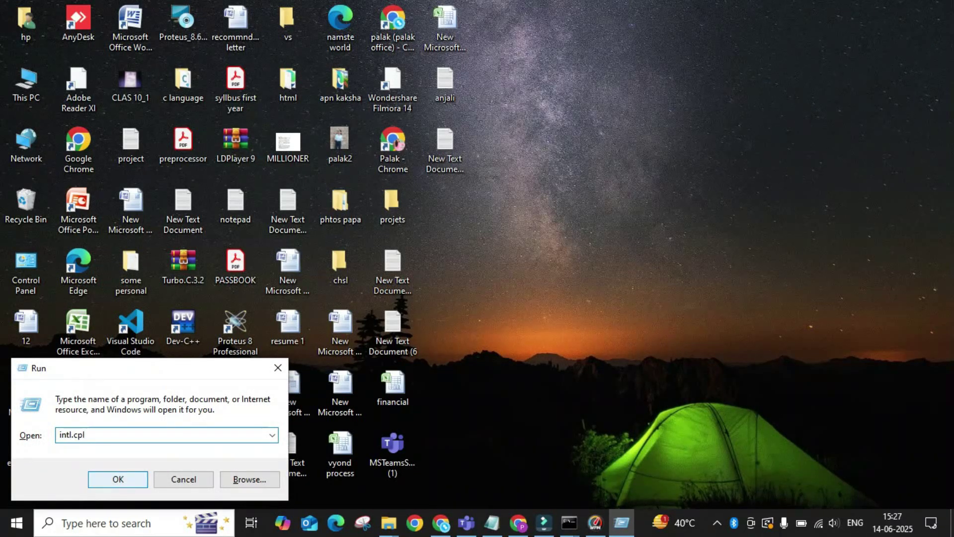
key(Return)
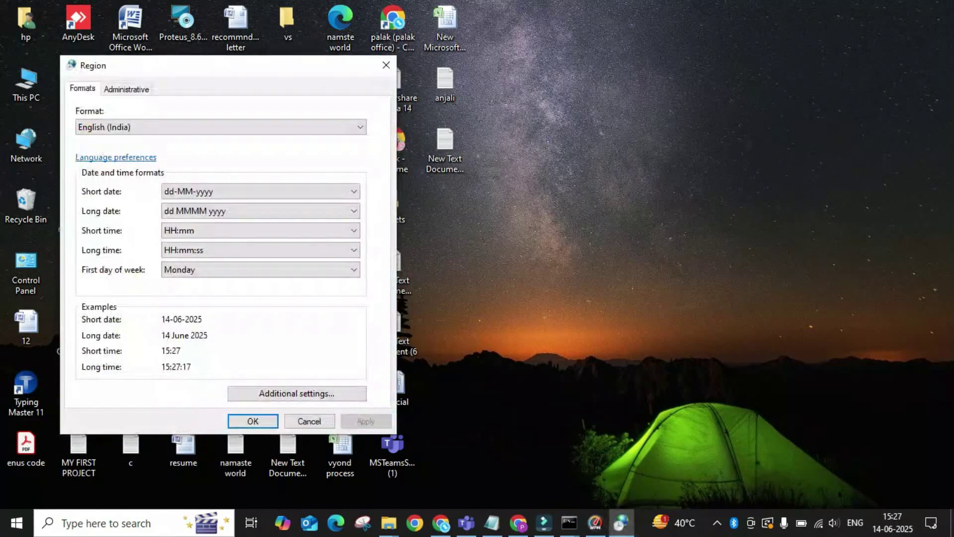
key(ctrl+Tab)
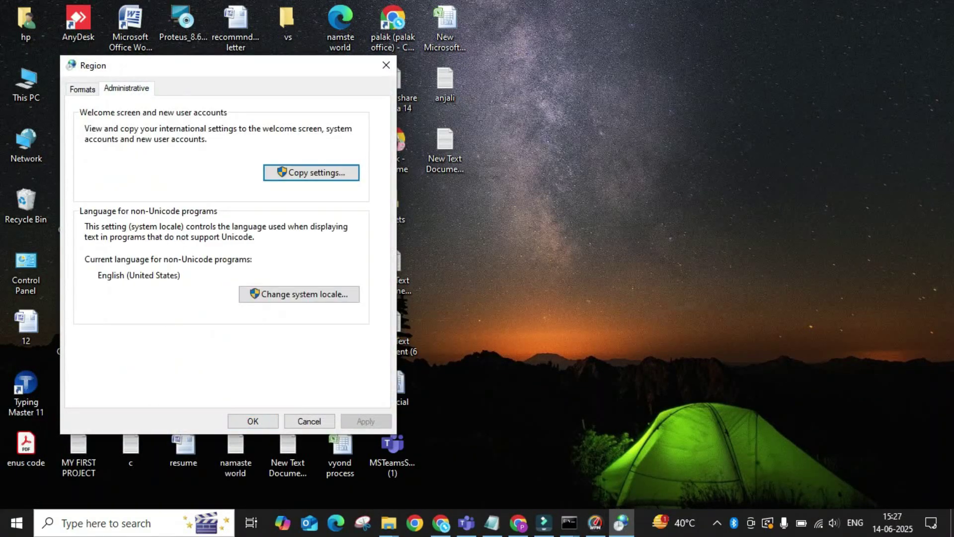
key(Return)
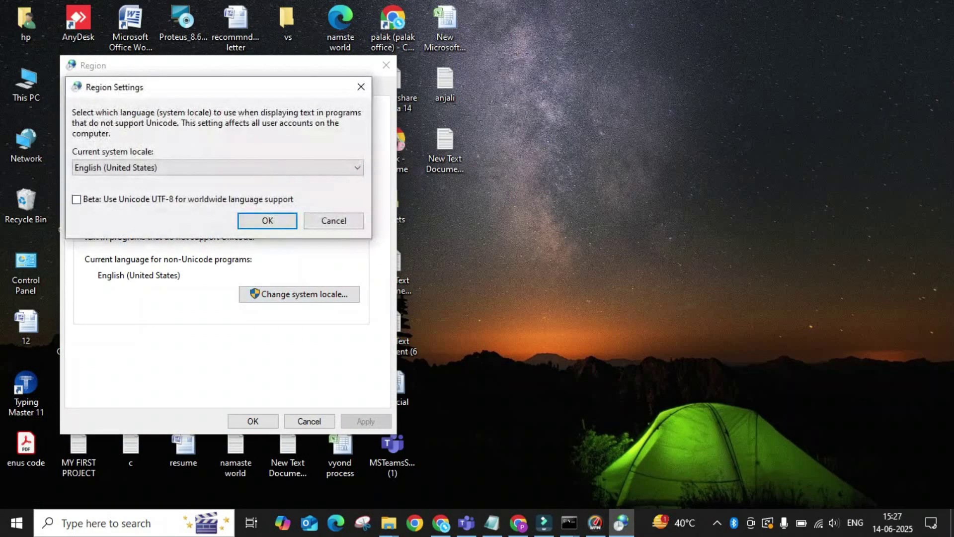
key(alt+Down)
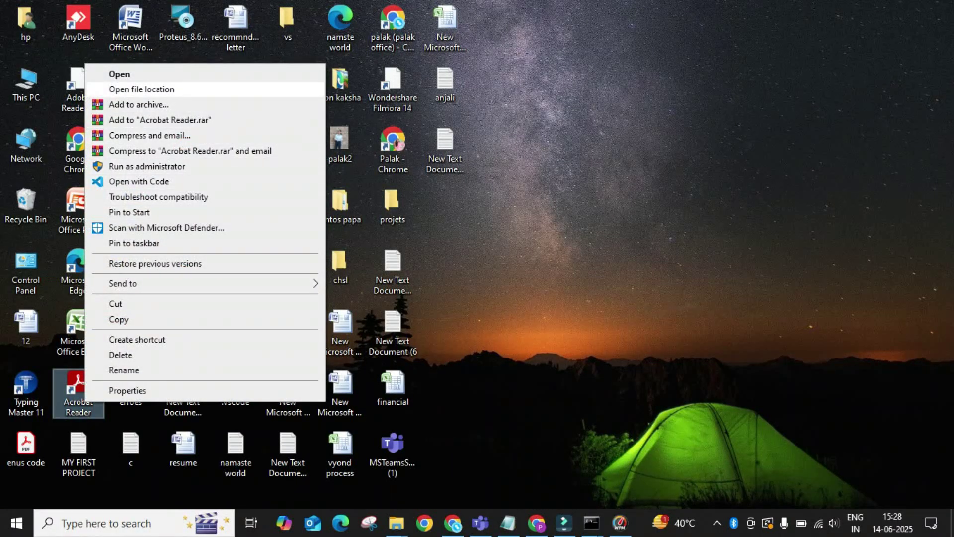
Open Acrobat Reader's file location and launch cmd.exe from that folder's address bar
click(141, 89)
text(C:\Windows\System32\cmd.exe)
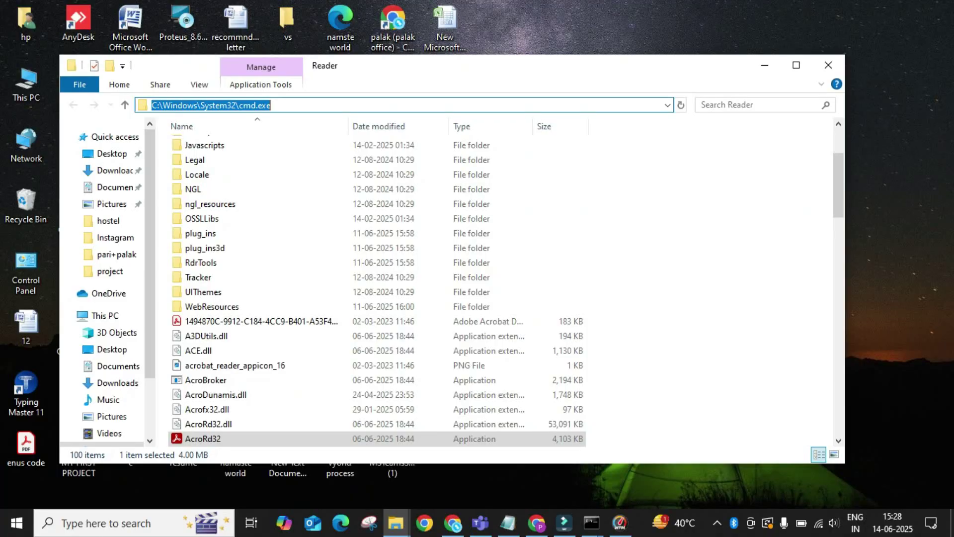
text(cm)
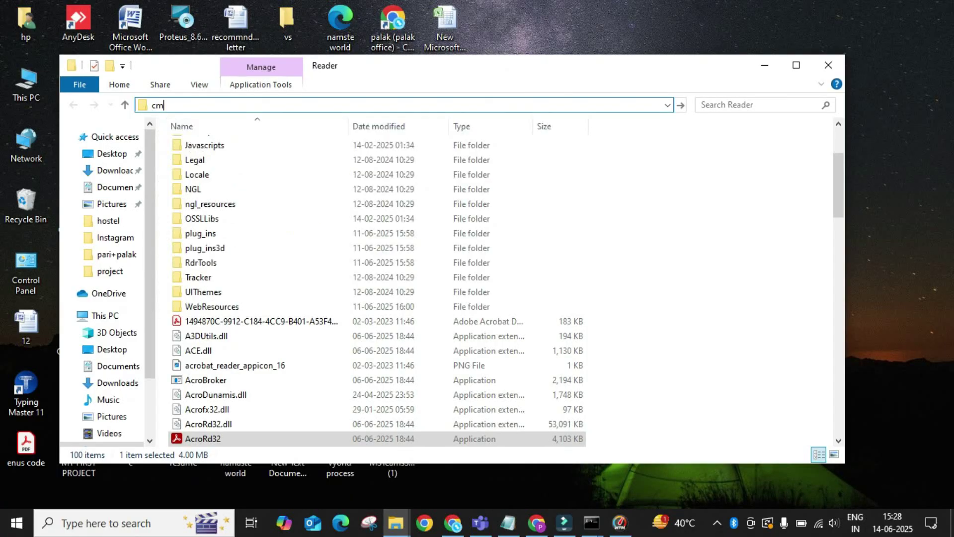
key(Return)
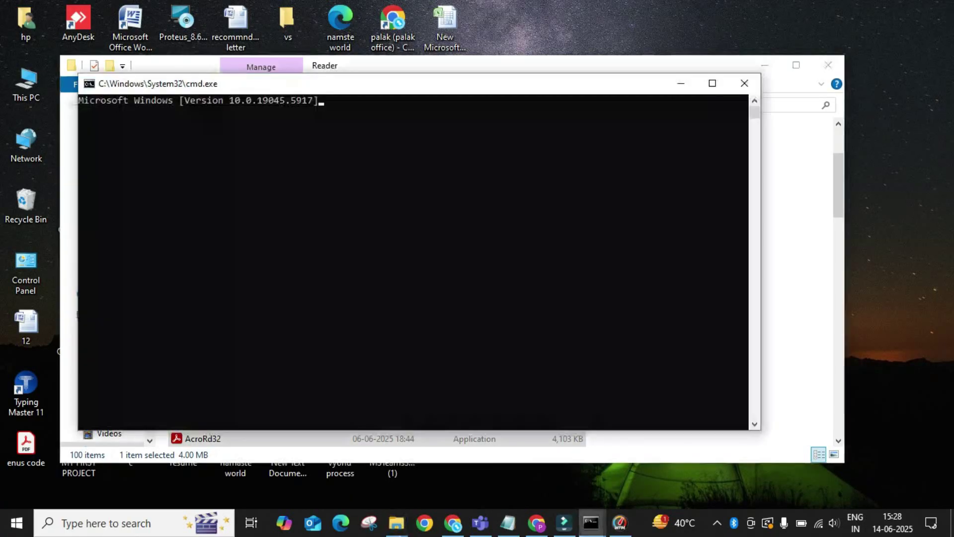
text(for)
Run 'for %i in (*.dll) do regsvr32 /s %i' in a maximized console, then show the desktop
key(super+Up)
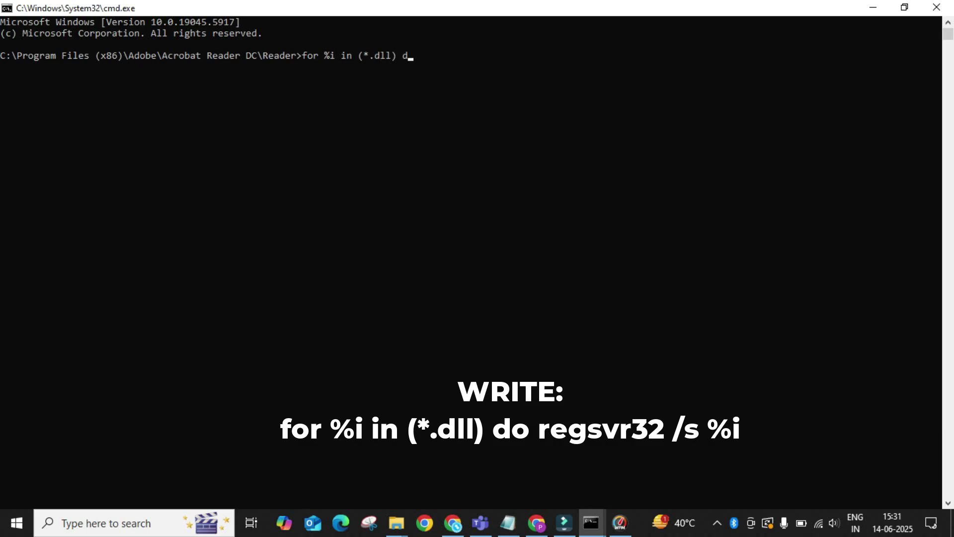
text(gsvr32 /s %)
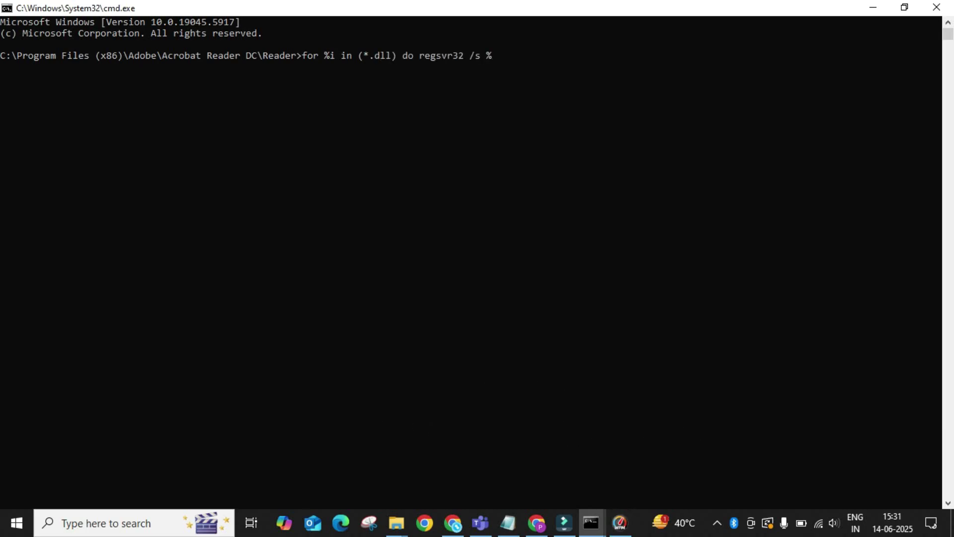
text(i)
key(Return)
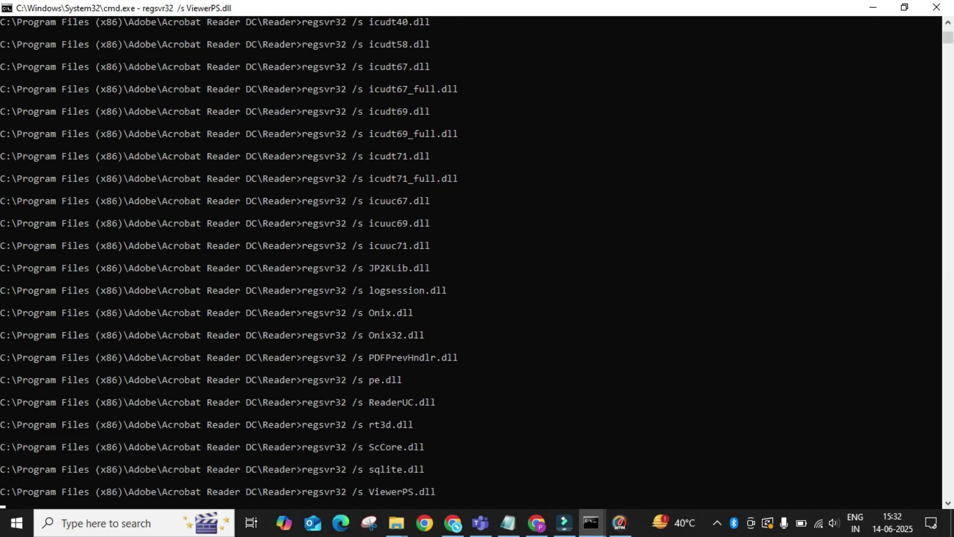
click(246, 435)
key(super+d)
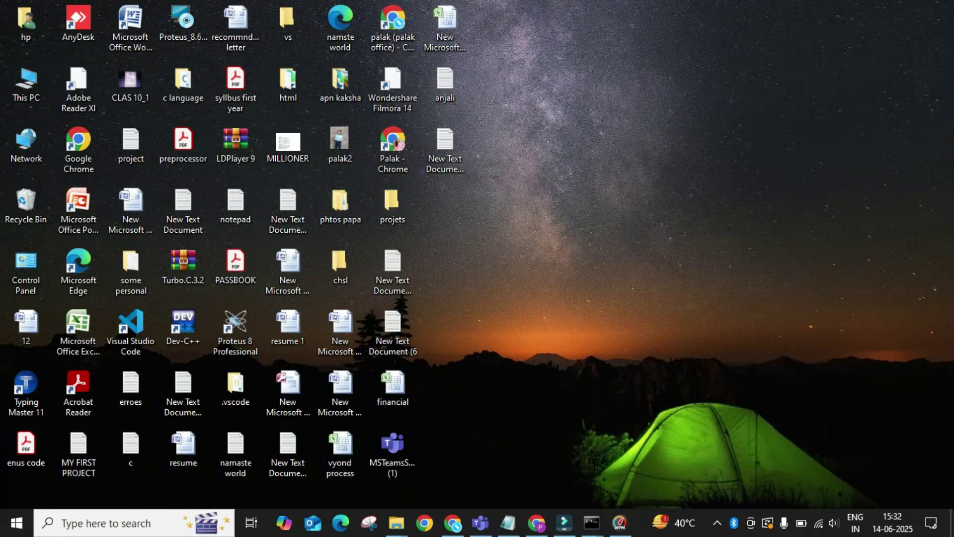